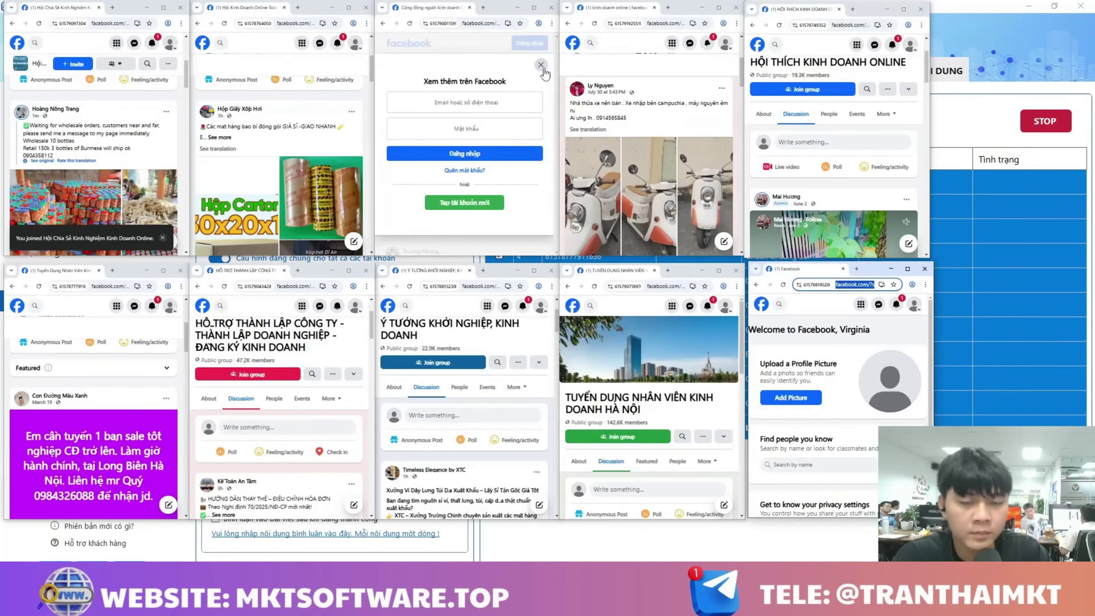
- Close the Facebook login prompt covering the group page in the top-middle Chrome window
left_click(540, 65)
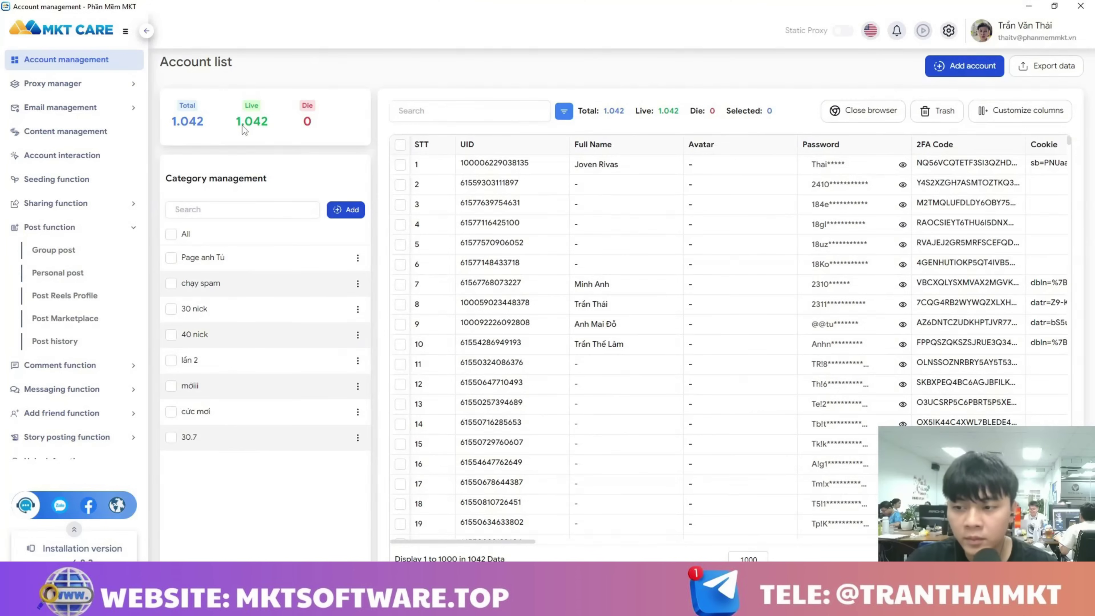
- Open Group post under Post function and review its 30–60 second interval and 293 group IDs
left_click(65, 227)
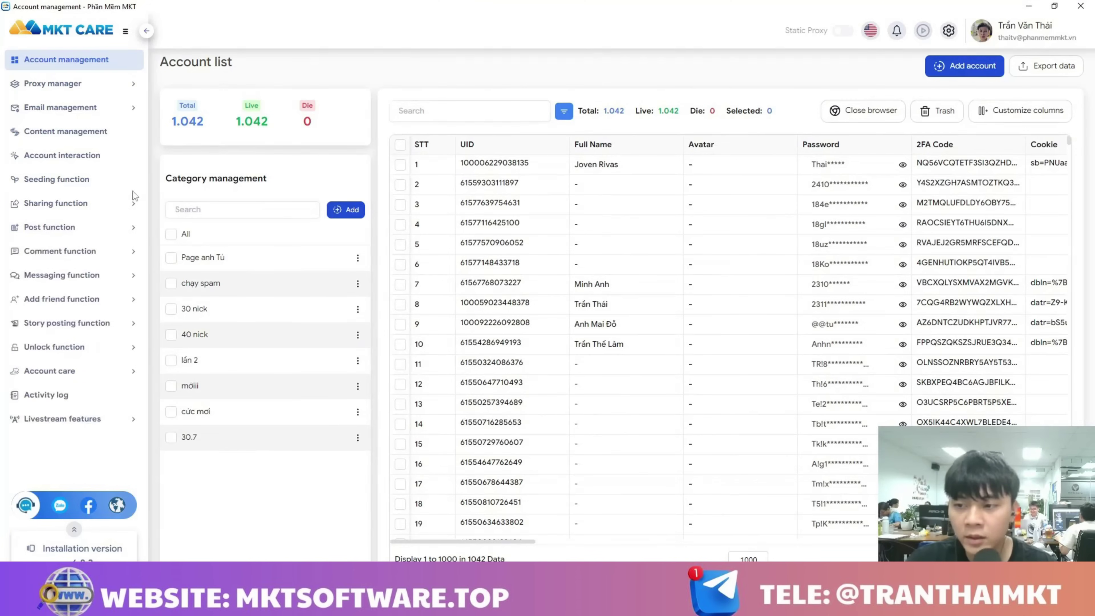
left_click(53, 233)
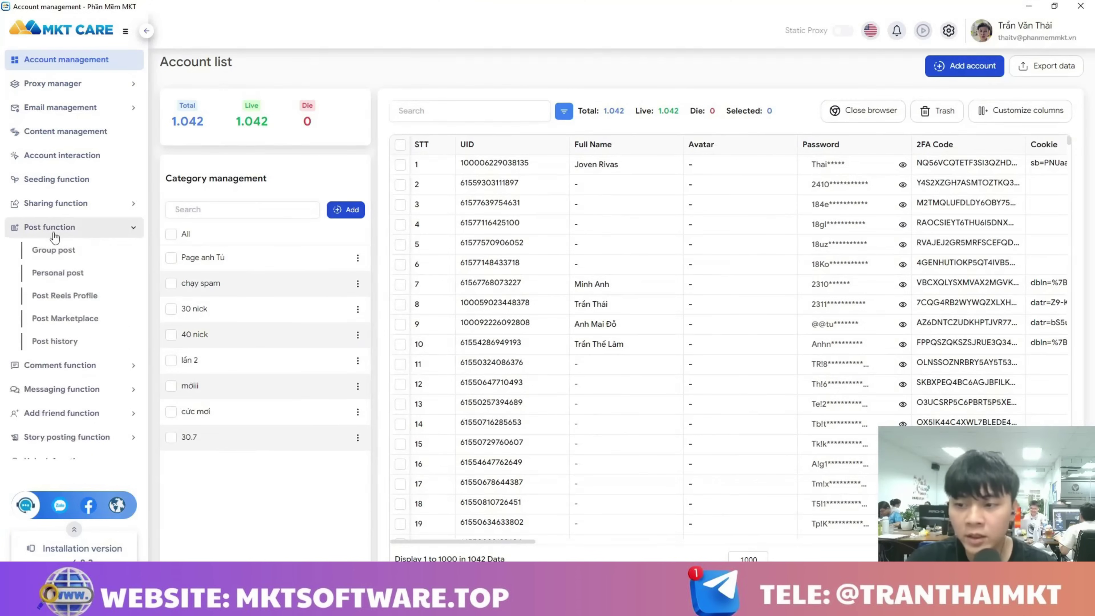
left_click(59, 254)
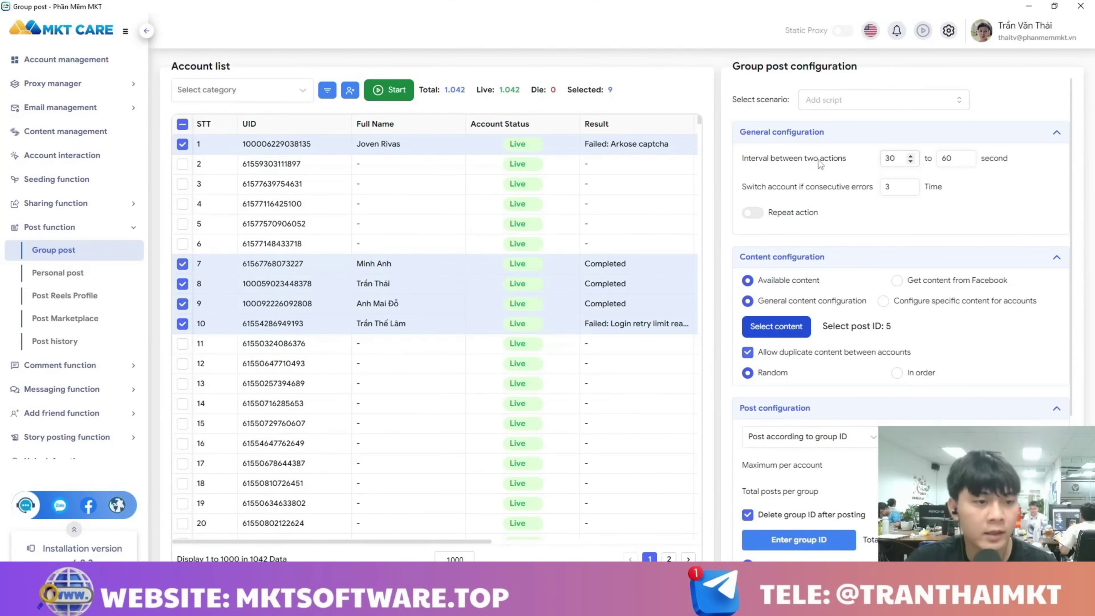
left_click(913, 151)
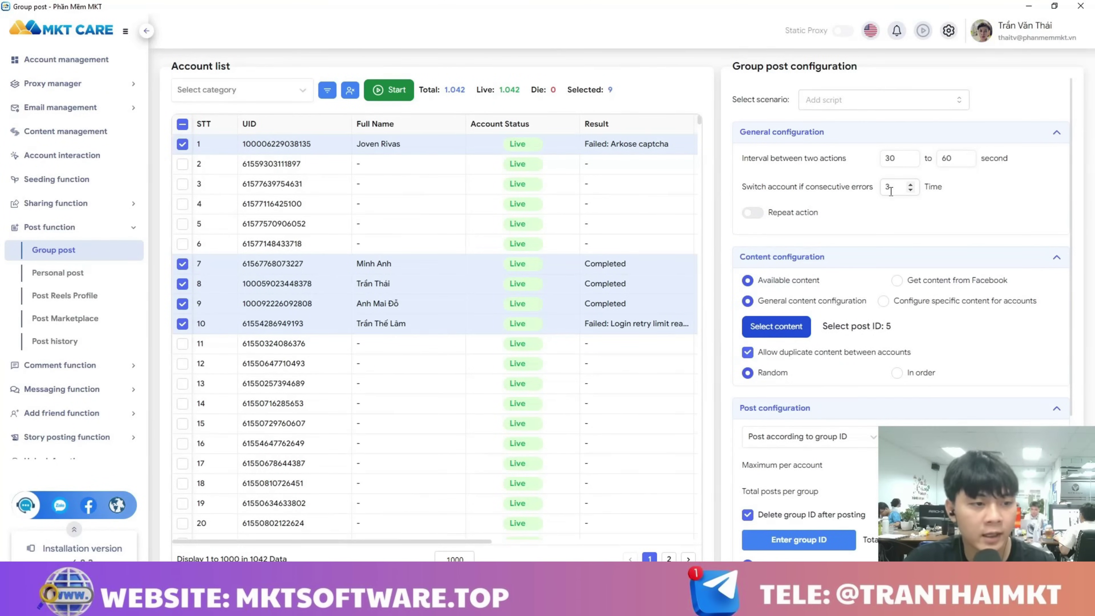
scroll(834, 239, "down", 1)
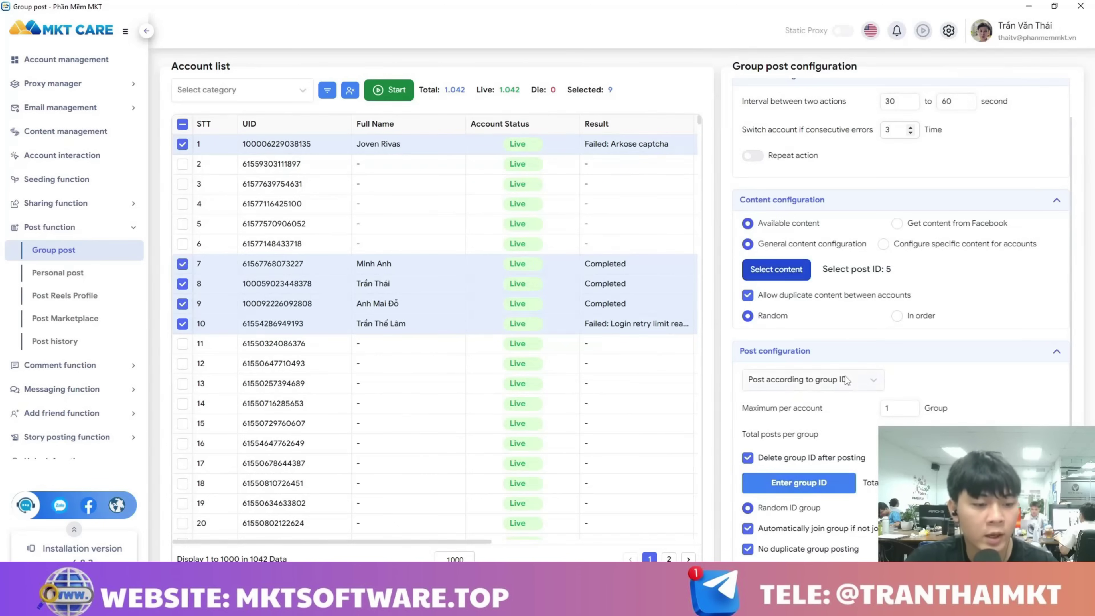
scroll(800, 372, "down", 2)
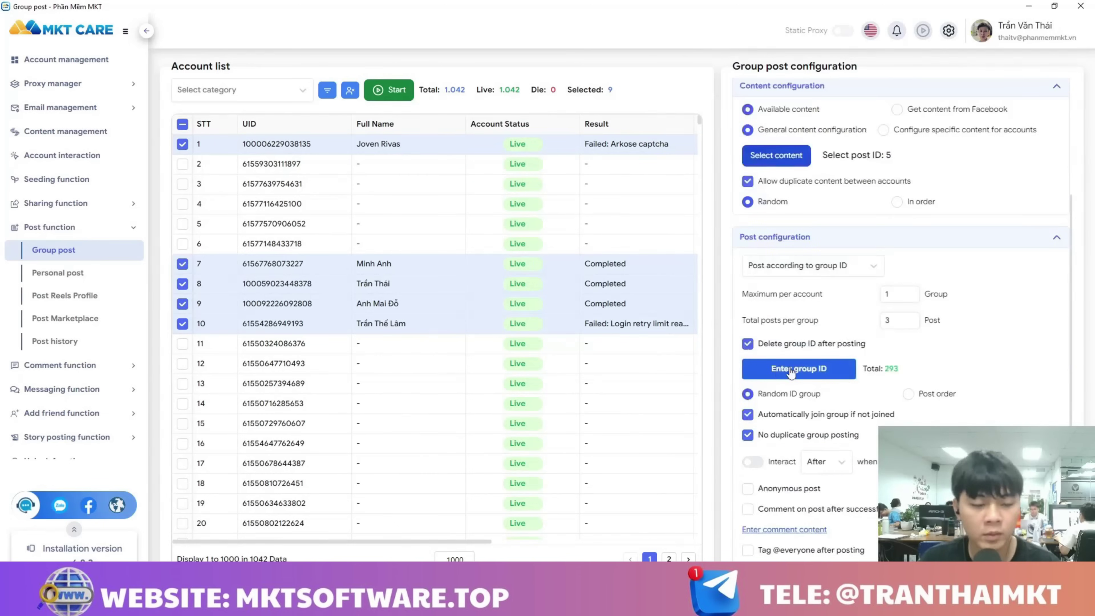
- Review the 293 IDs in the List of group UID box and save them
left_click(791, 372)
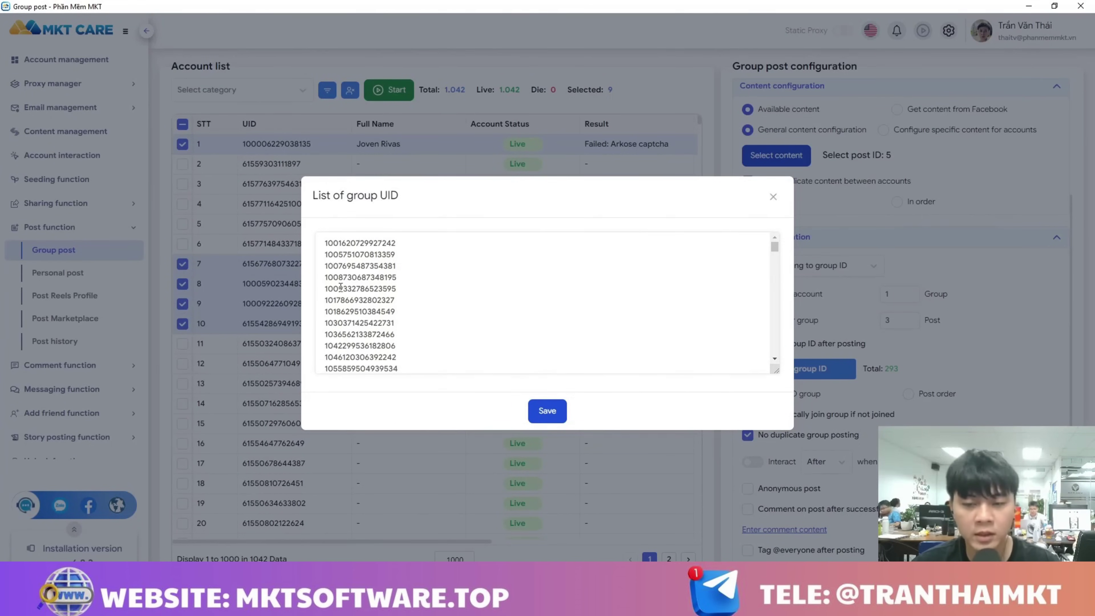
scroll(361, 285, "down", 10)
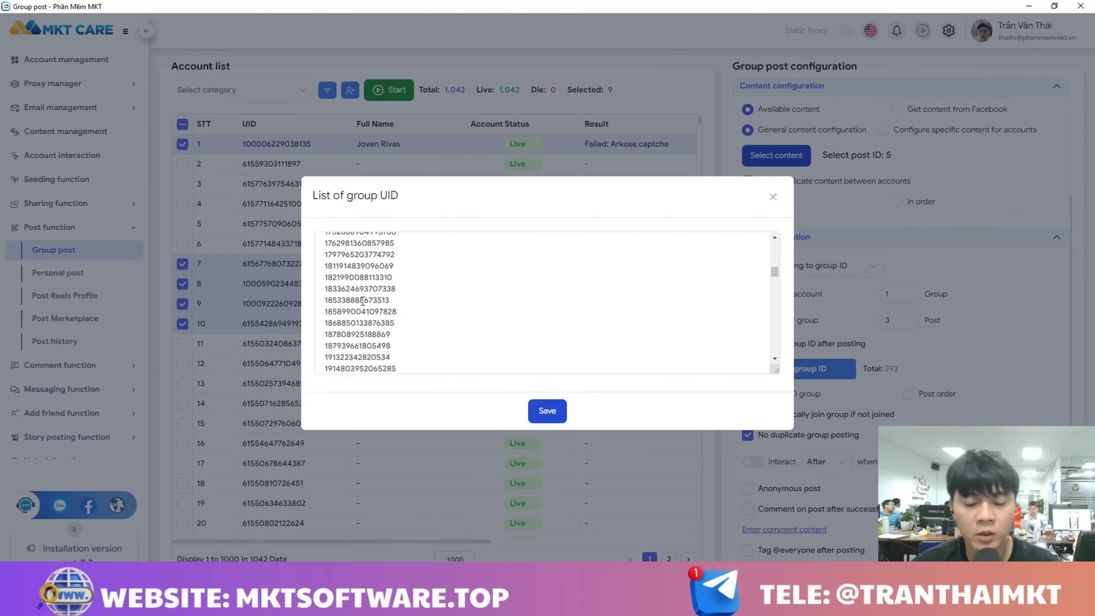
left_click(547, 411)
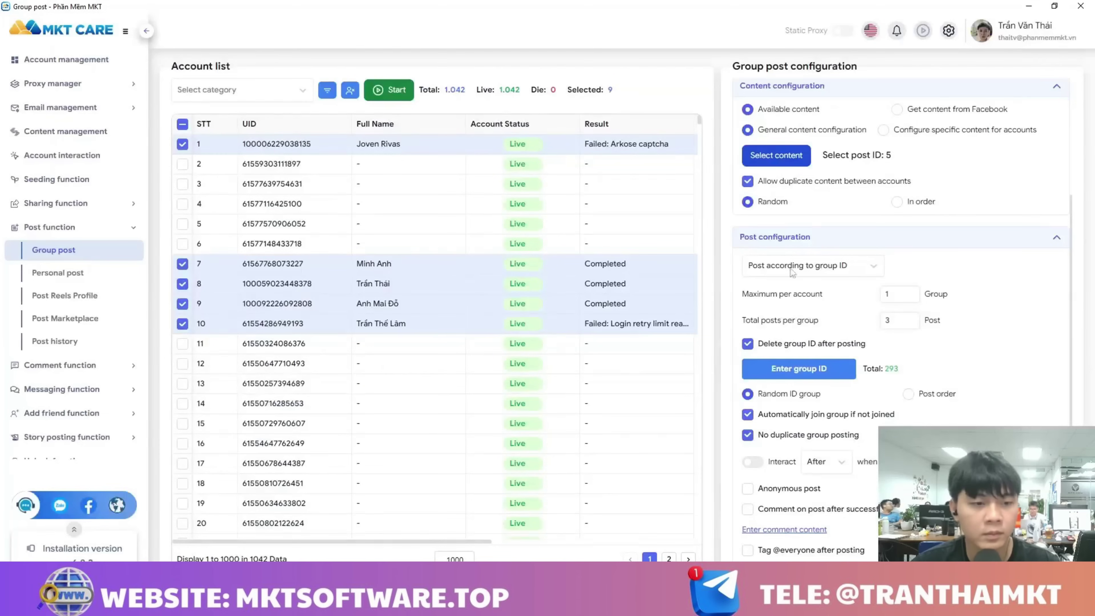
scroll(744, 280, "up", 3)
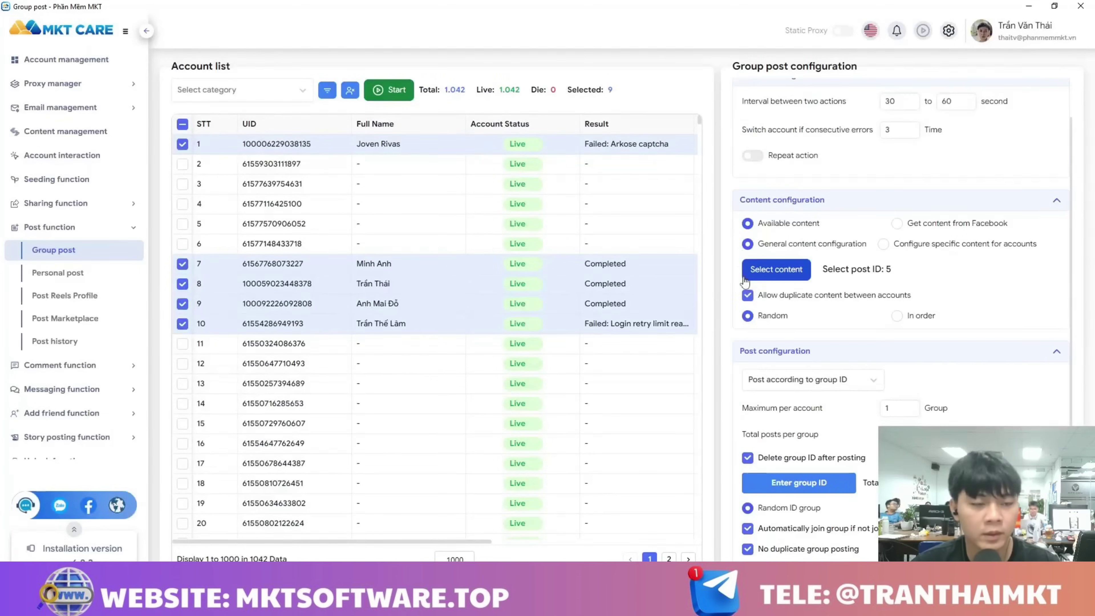
- Select All categories and post 6 so all six posts become the content, then save
left_click(781, 272)
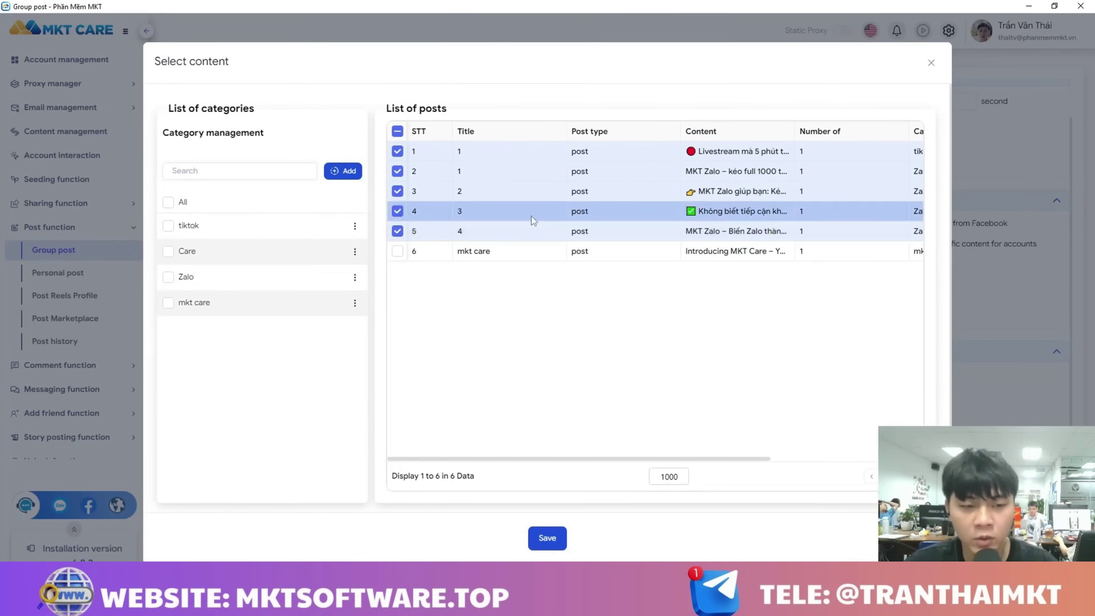
left_click(169, 303)
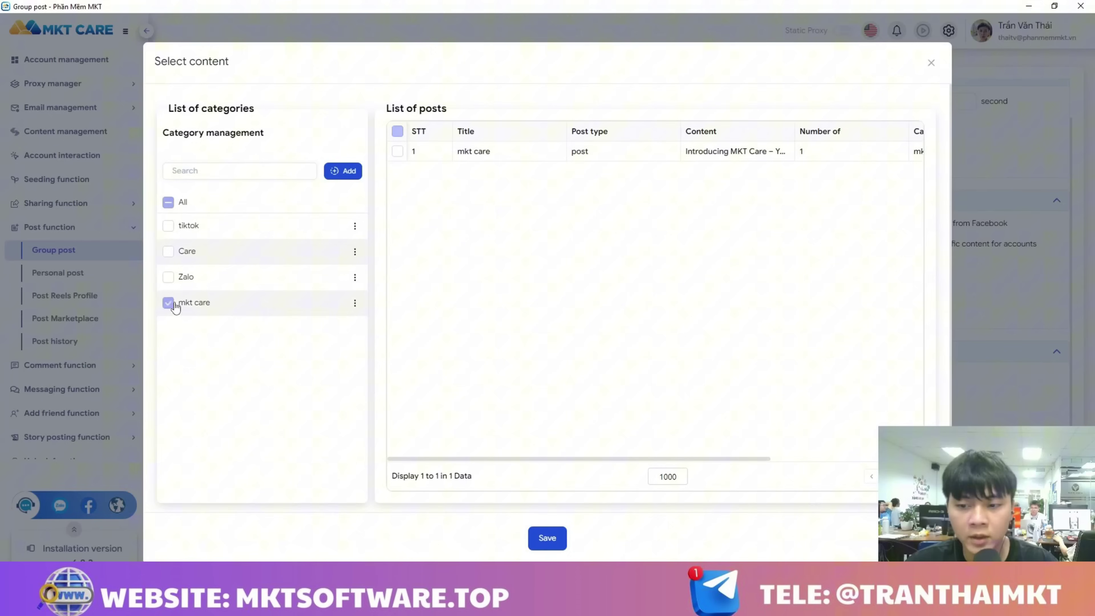
left_click(168, 252)
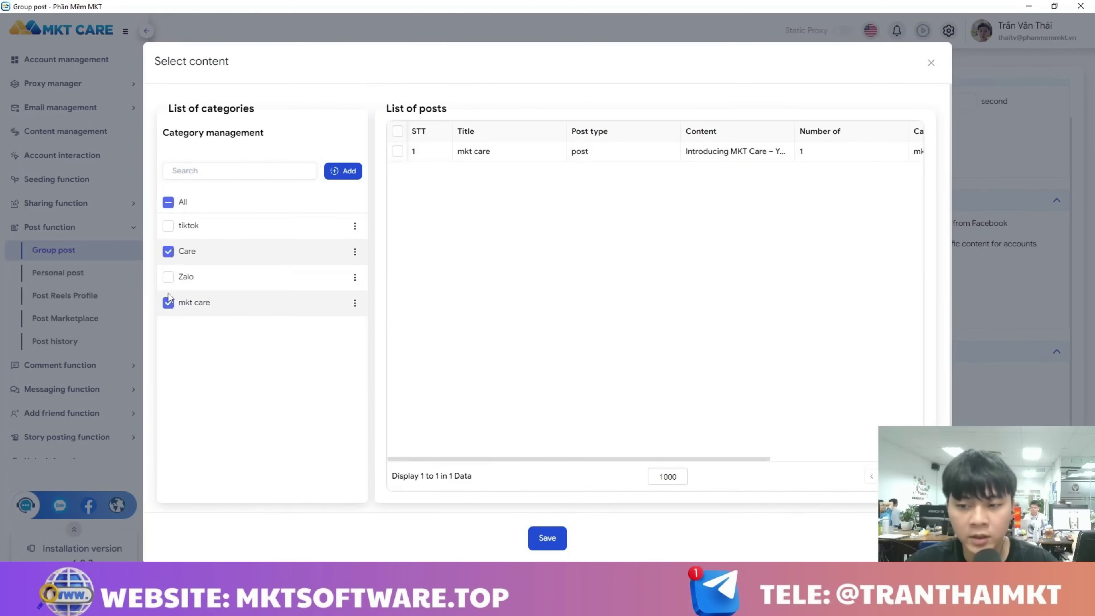
left_click(168, 303)
left_click(168, 202)
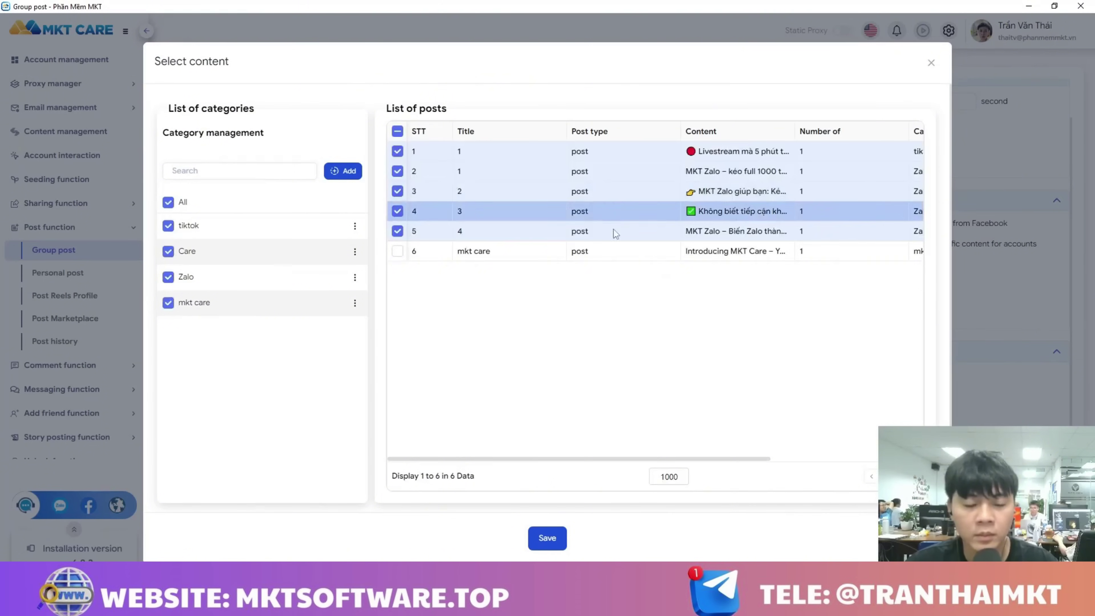
left_click(399, 251)
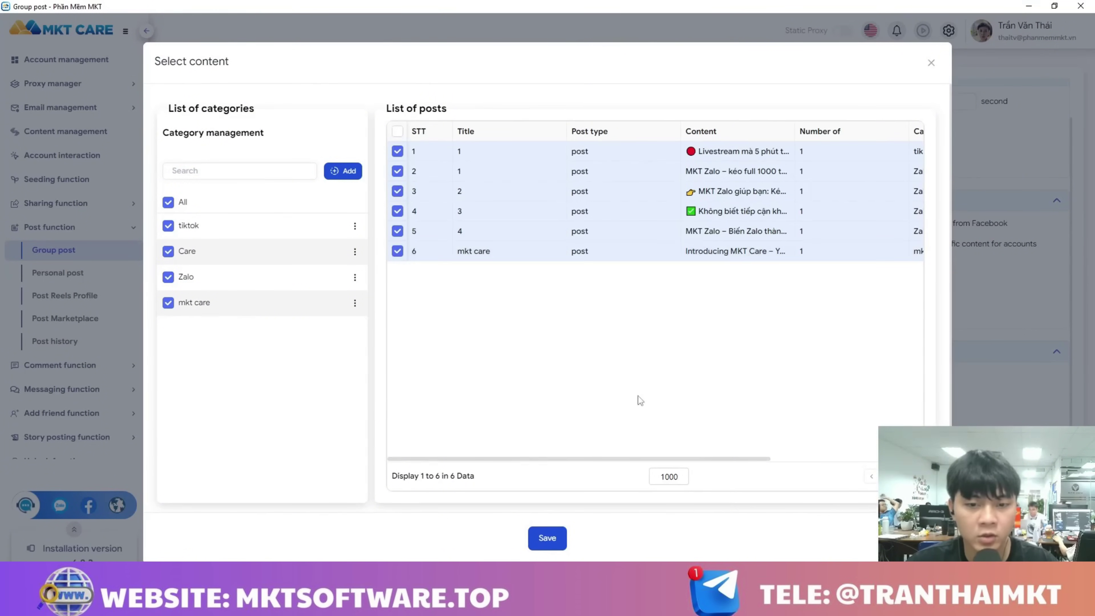
left_click(547, 540)
scroll(881, 337, "down", 4)
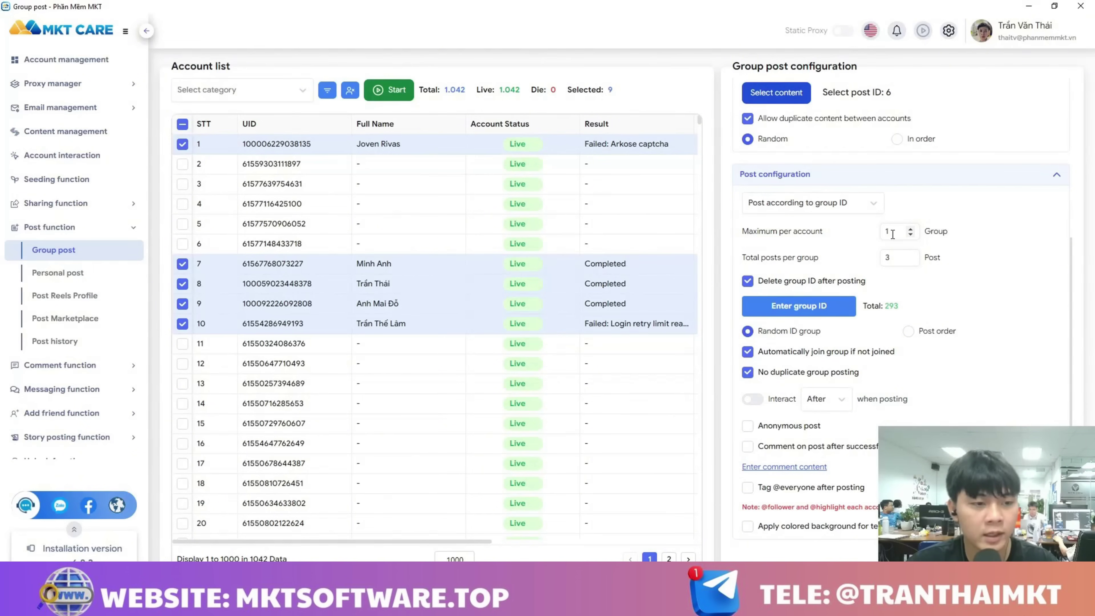
- Set 1 group per account and 2 total posts per group, leaving Comment on post unticked
left_click_drag(900, 232, 866, 240)
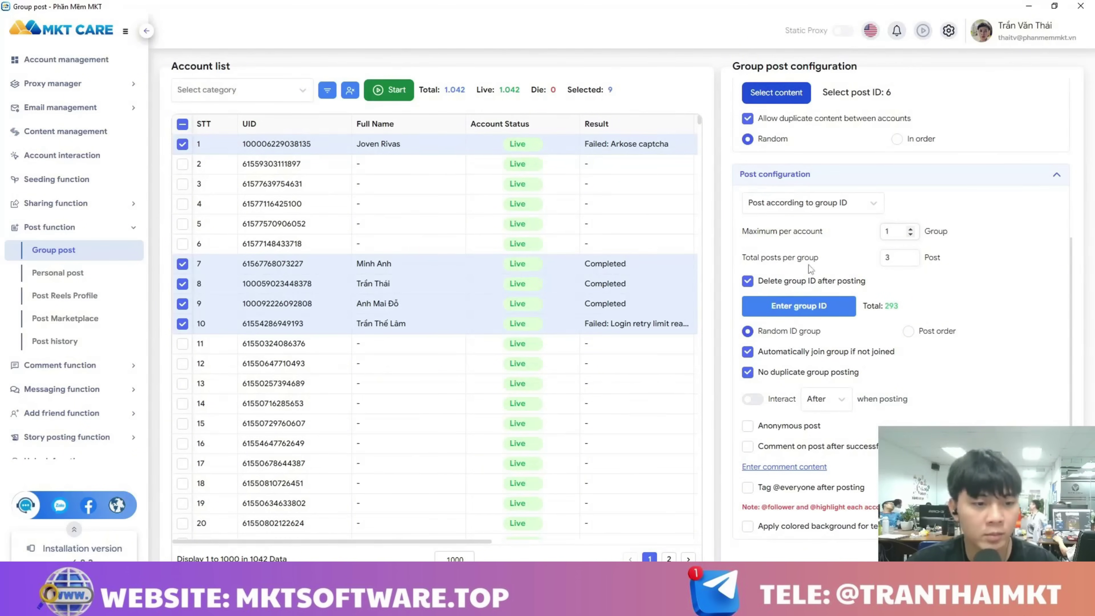
left_click_drag(891, 258, 878, 263)
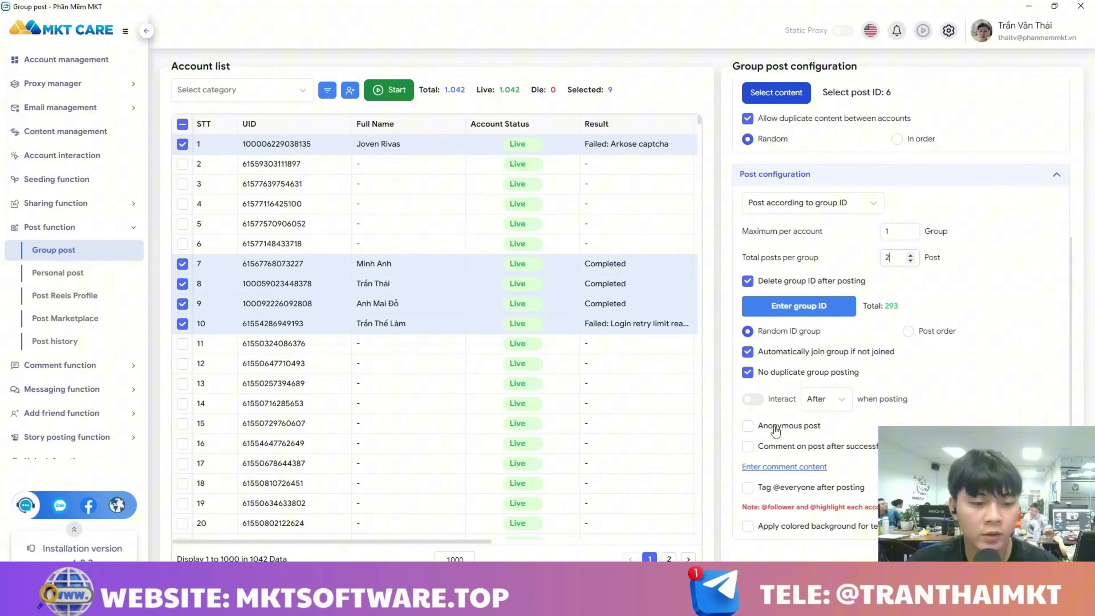
left_click(749, 448)
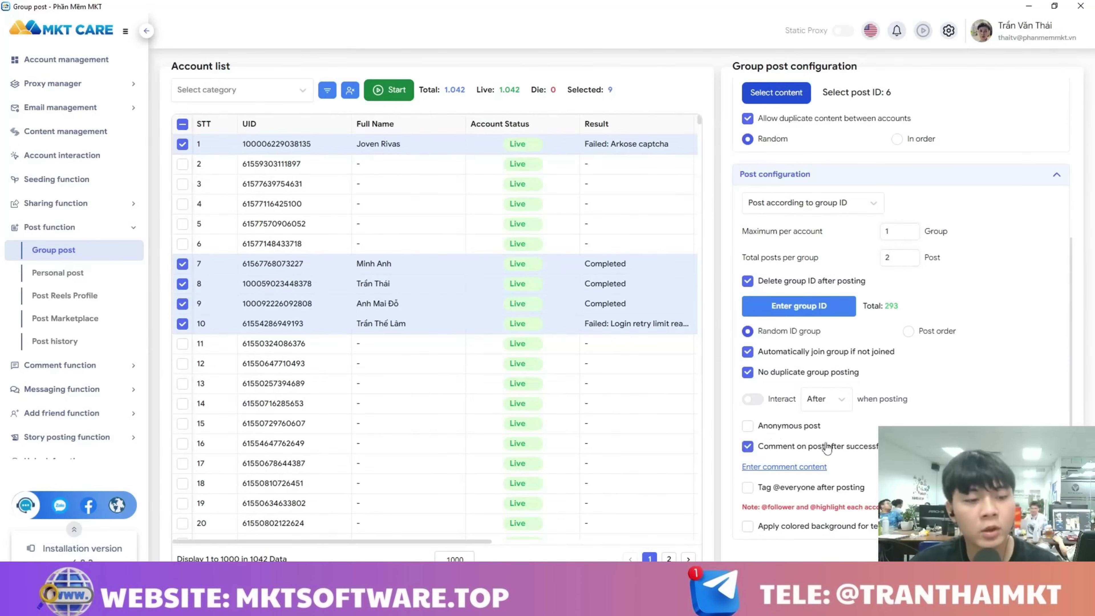
left_click(751, 447)
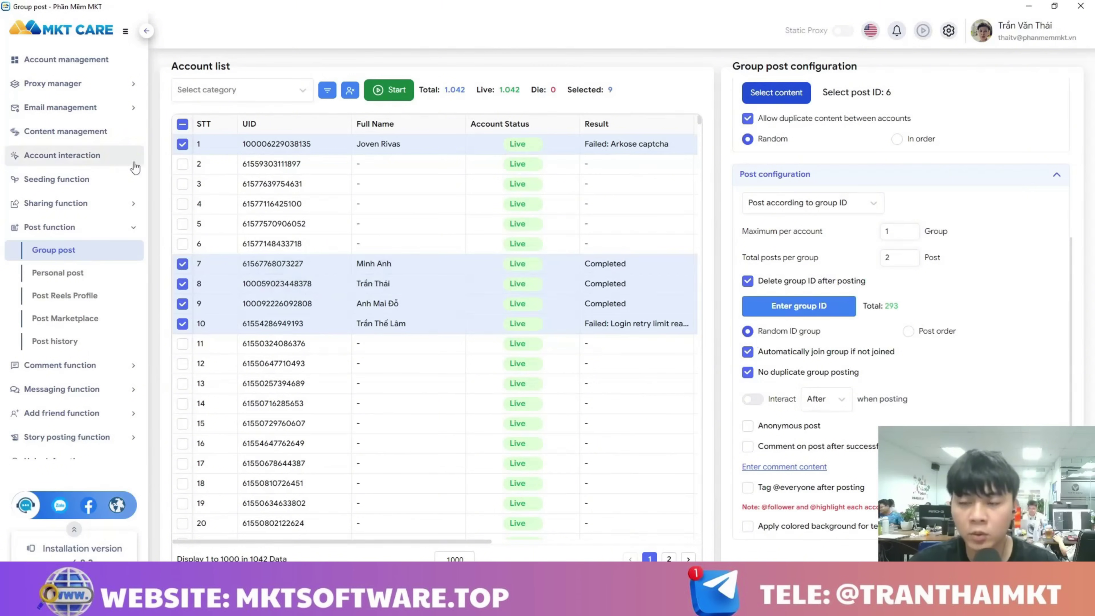
- Filter the accounts to two categories, including chạy spam, and select all nine live accounts
left_click(297, 96)
left_click(205, 142)
left_click(202, 165)
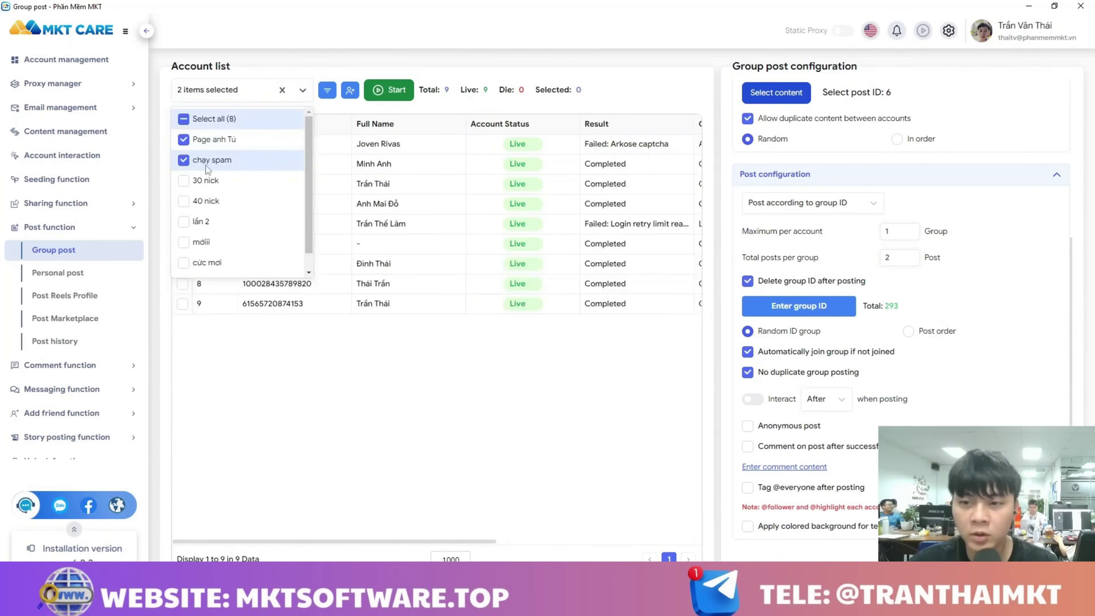
left_click(308, 96)
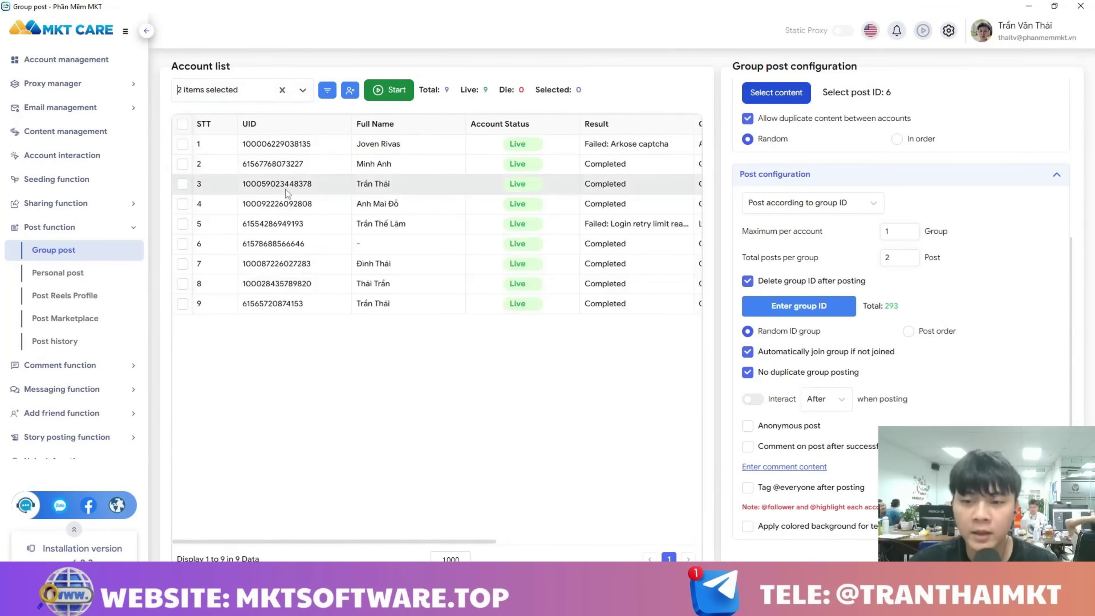
left_click(183, 124)
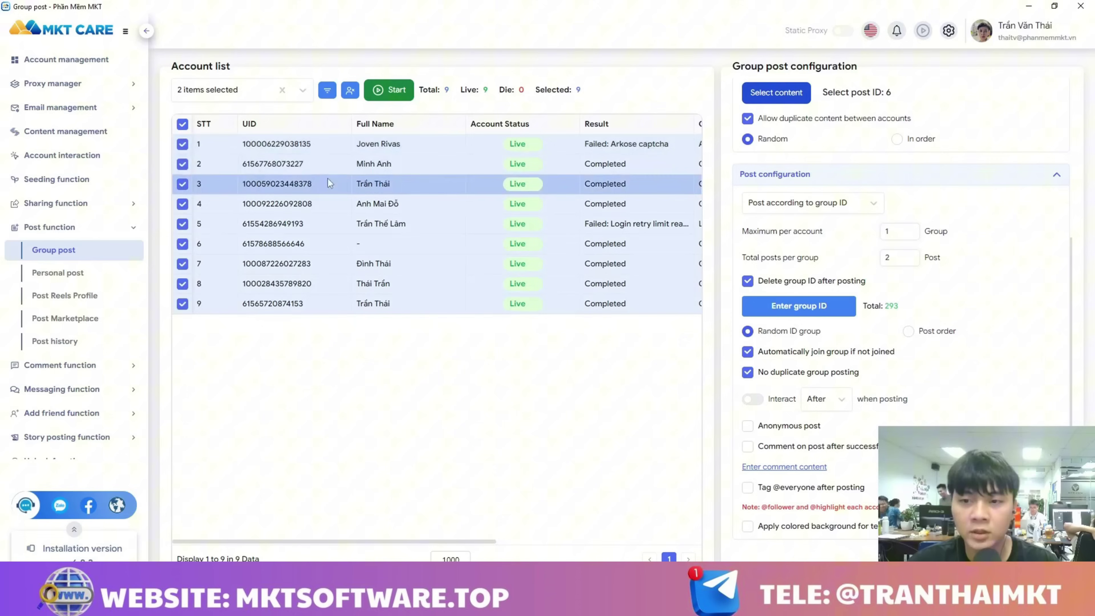
- Start the group posting job and move two Facebook windows into the top row and right side
left_click(391, 92)
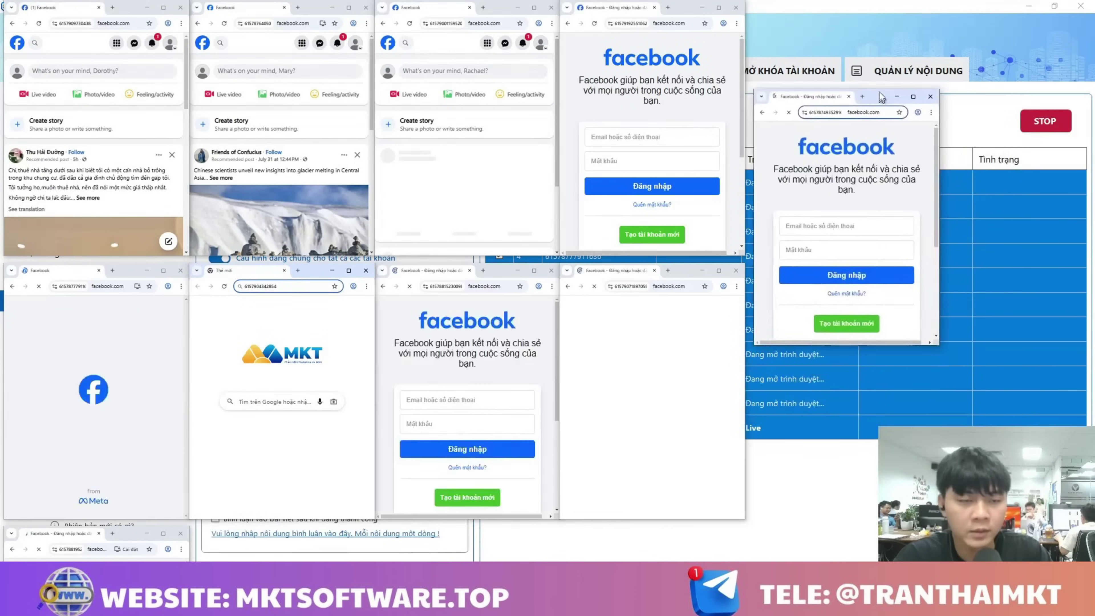
left_click_drag(882, 97, 871, 14)
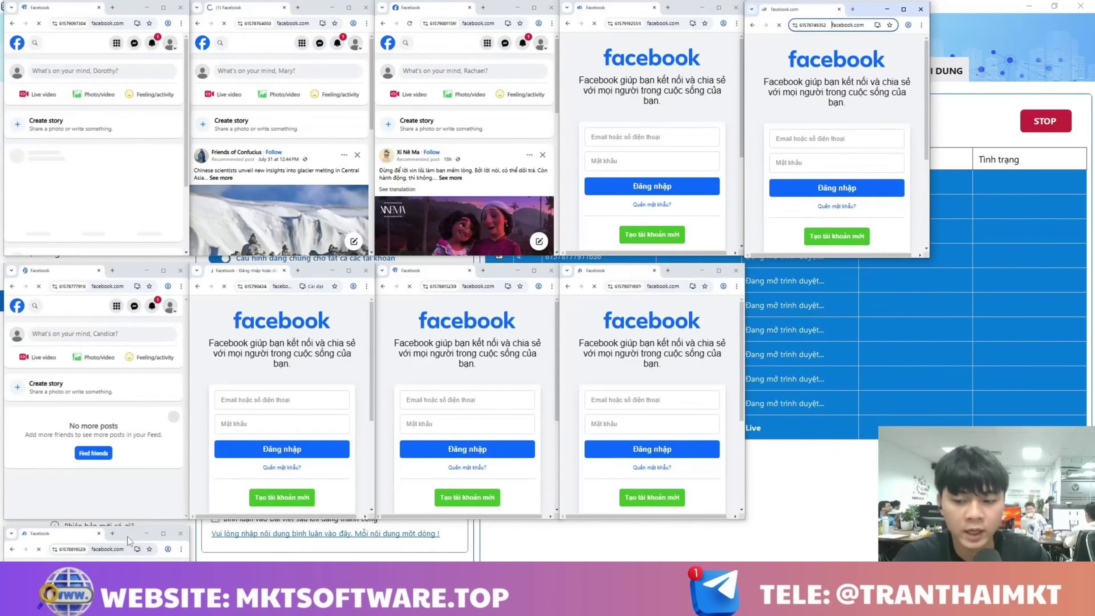
left_click_drag(128, 537, 871, 268)
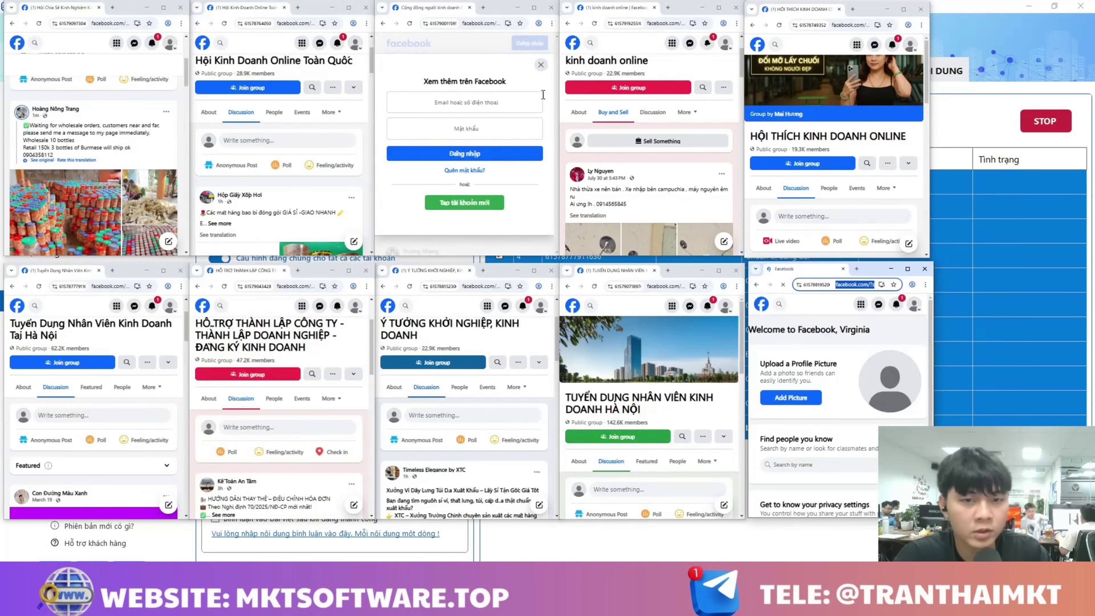
- Close the Facebook login prompt and dismiss the automated-behaviour warning
left_click(541, 66)
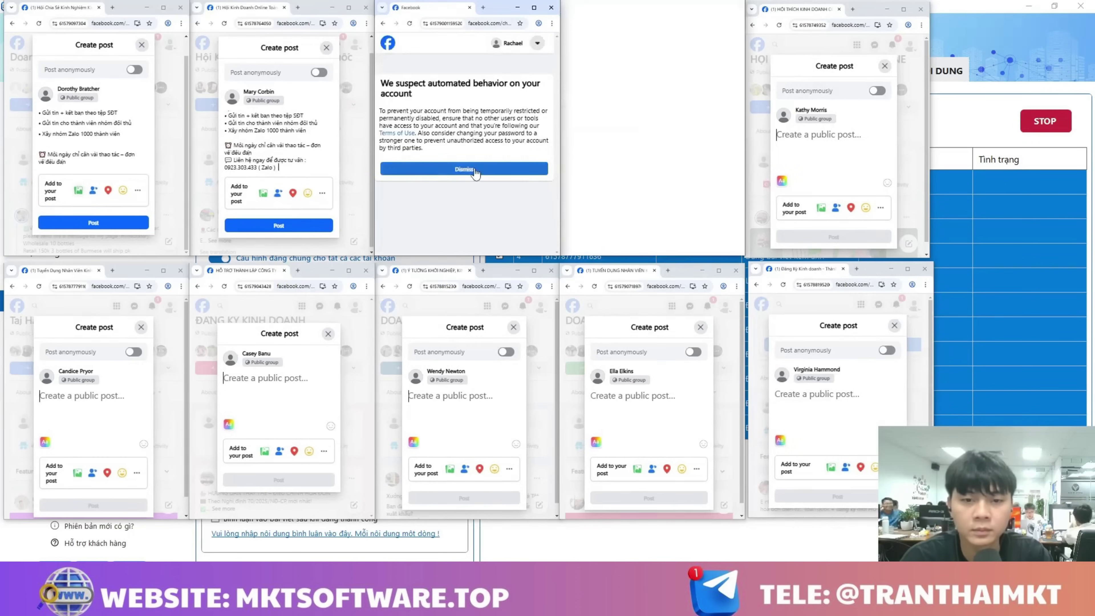
left_click(475, 170)
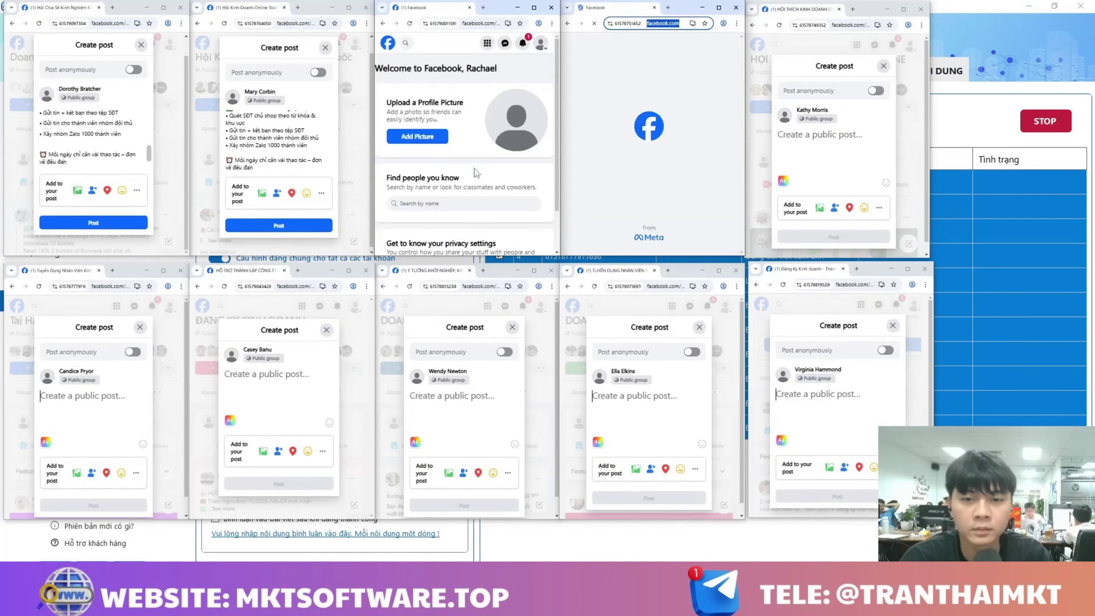